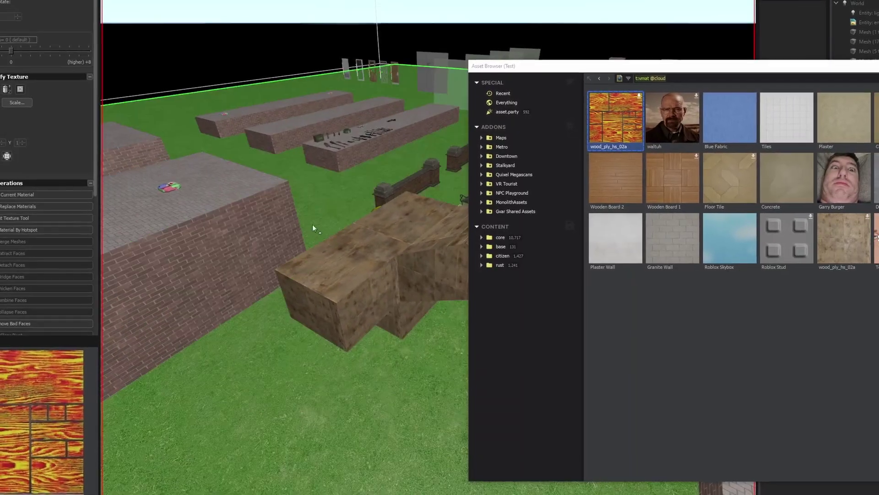
Step: Apply the wood_ply_hs_02a material by hotspot to the faces of the angled block mesh
click(312, 224)
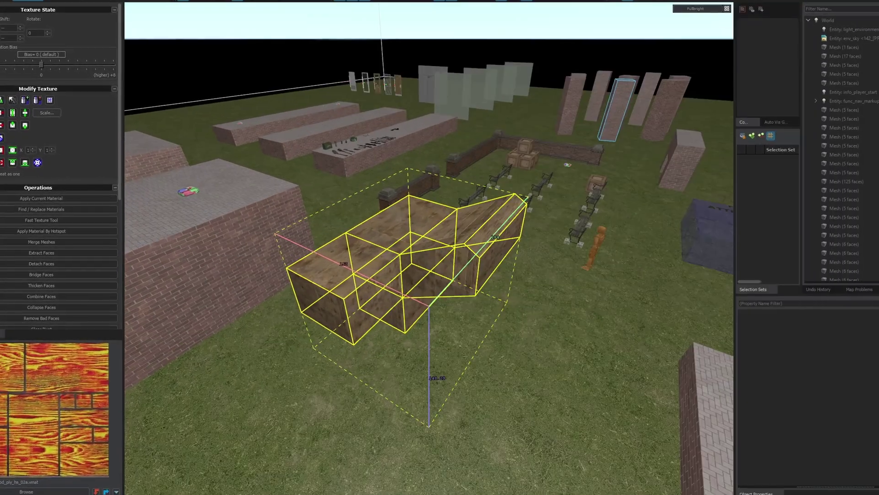
right_drag(616, 241, 504, 256)
key(alt+h)
right_drag(475, 280, 430, 248)
key(a)
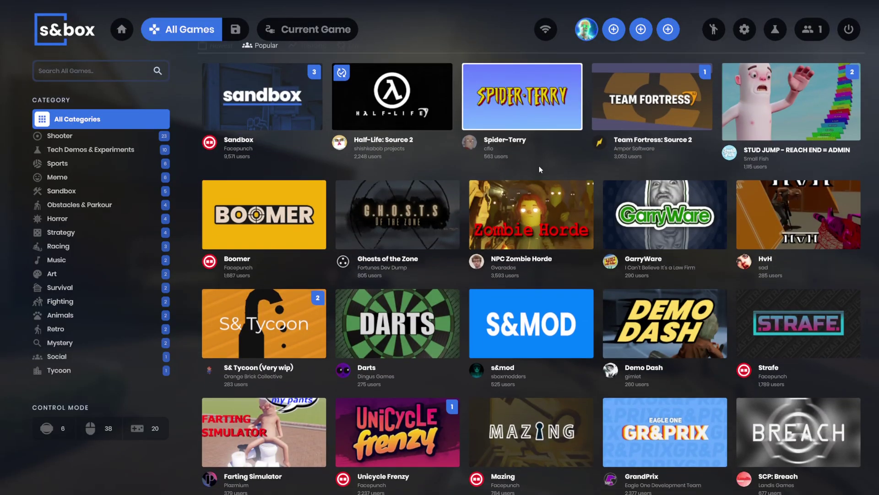
Step: Browse the popular games list and view the detail pages of Mazing and STUD JUMP - REACH END = ADMIN
scroll(540, 169, down, 4)
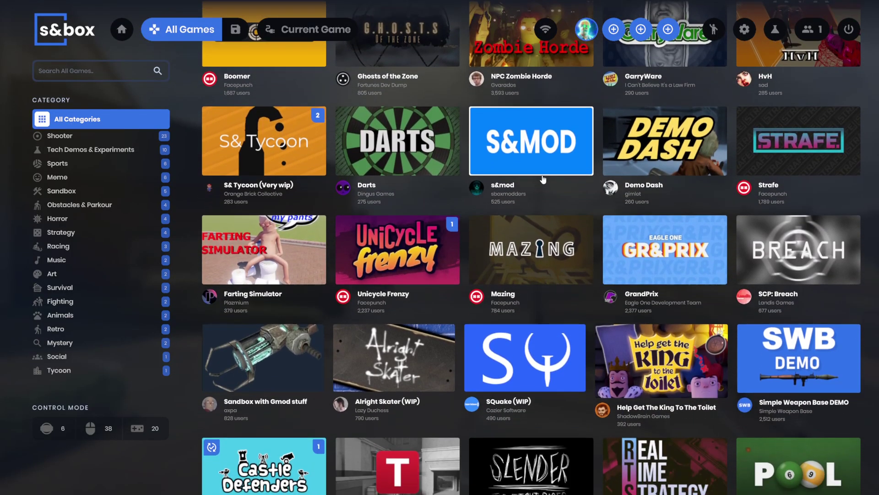
scroll(543, 179, up, 4)
click(512, 385)
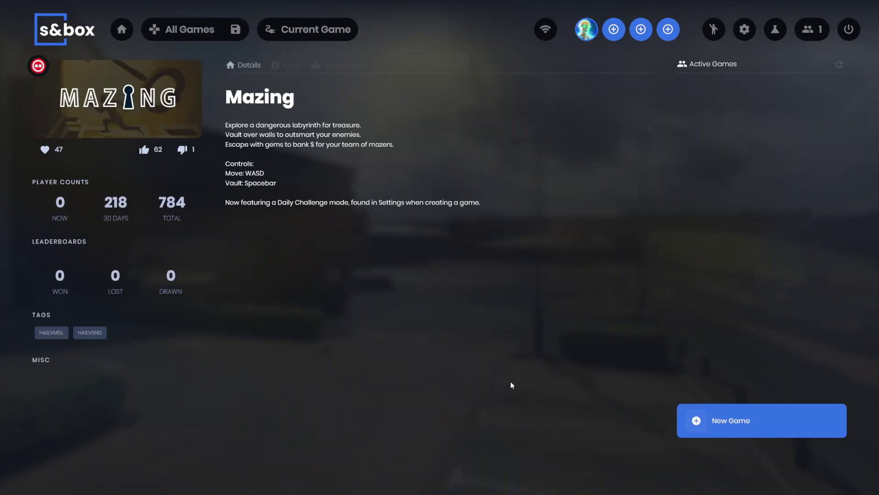
click(339, 65)
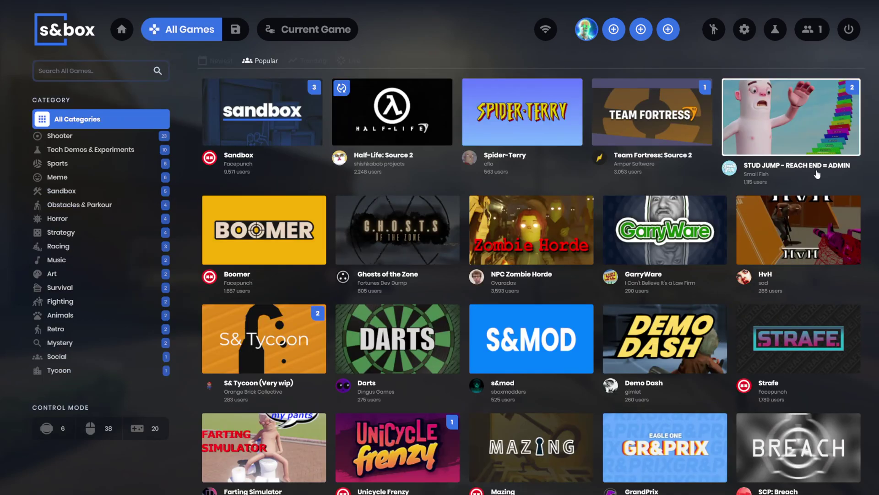
click(797, 123)
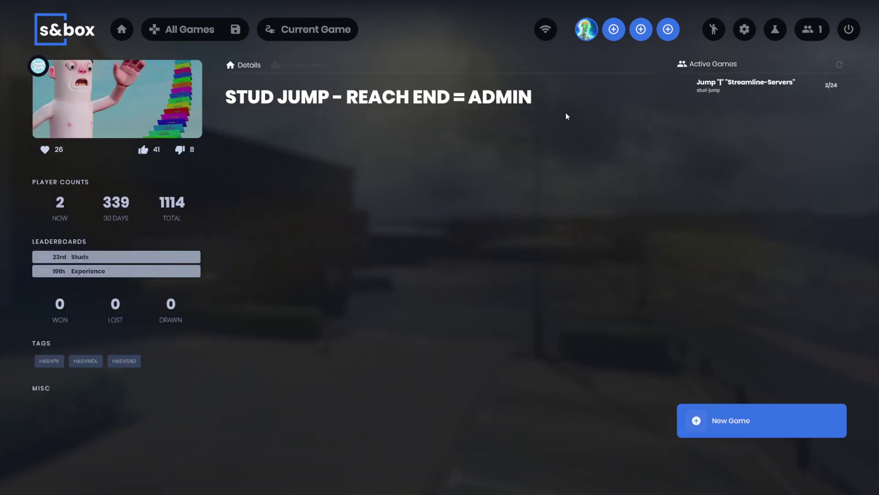
click(312, 65)
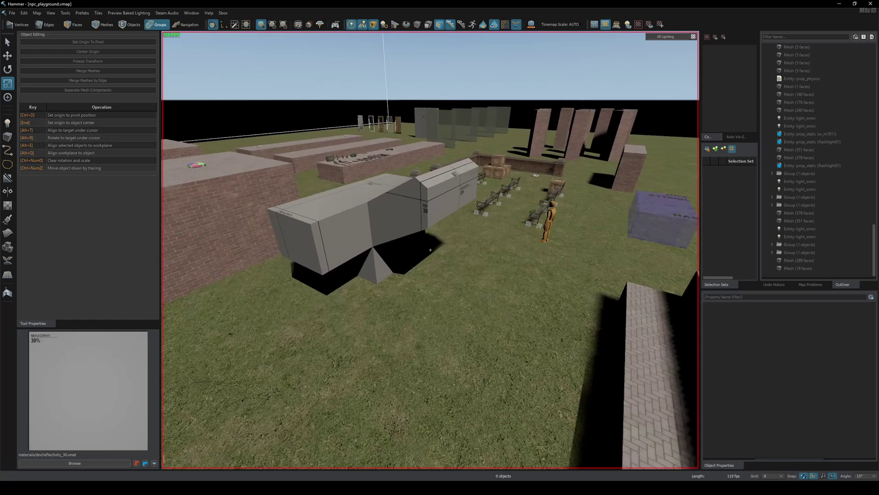
Step: Switch to the Hammer editor with npc_playground.vmap and open the Asset Browser (Test) window
right_drag(431, 249, 246, 79)
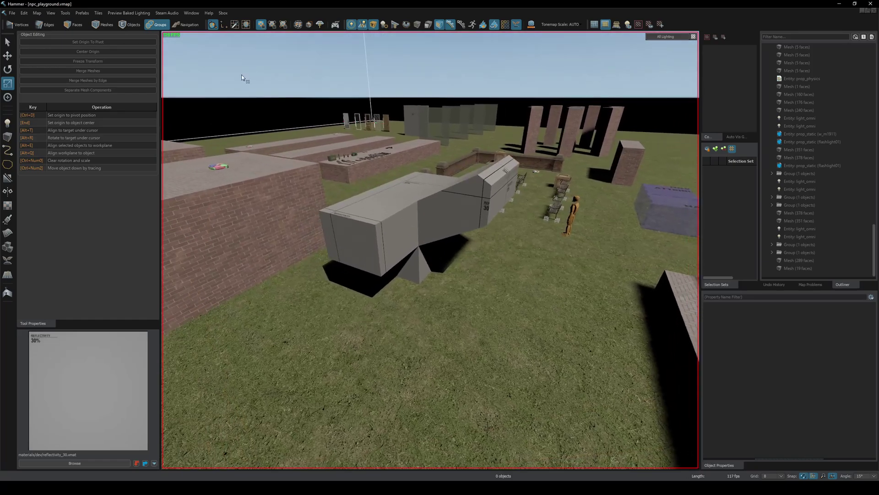
click(51, 13)
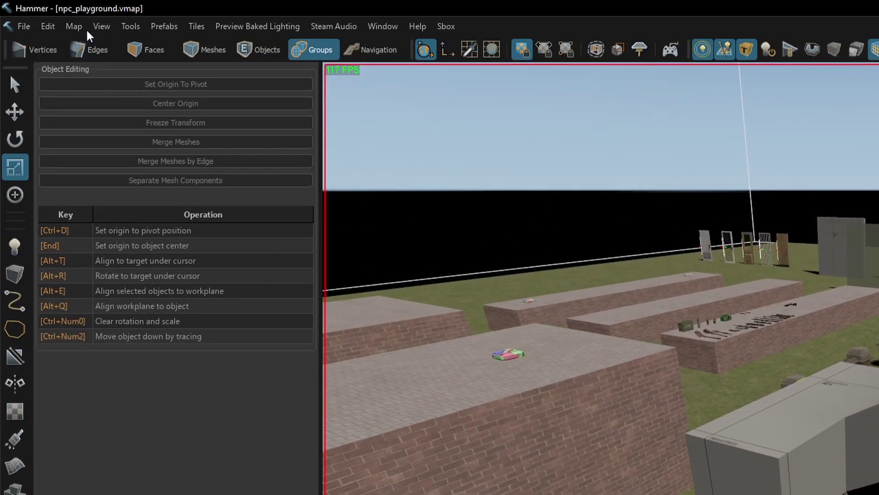
click(101, 26)
mouse_move(121, 46)
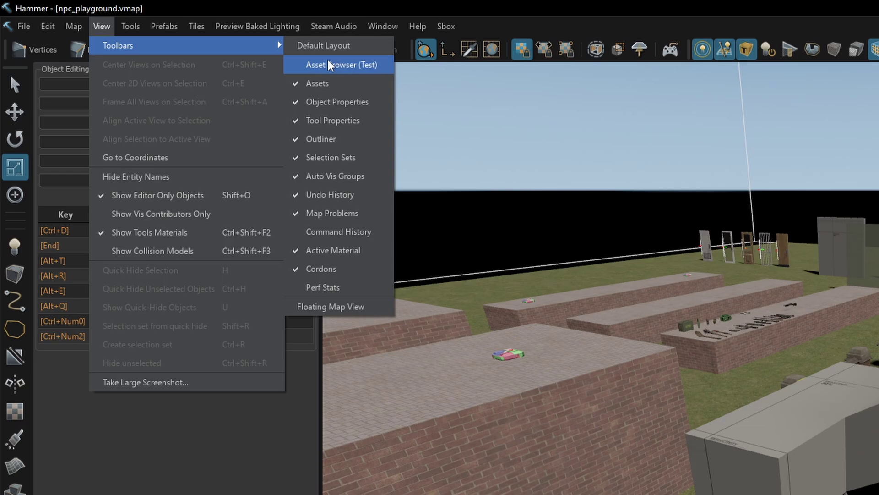
click(356, 67)
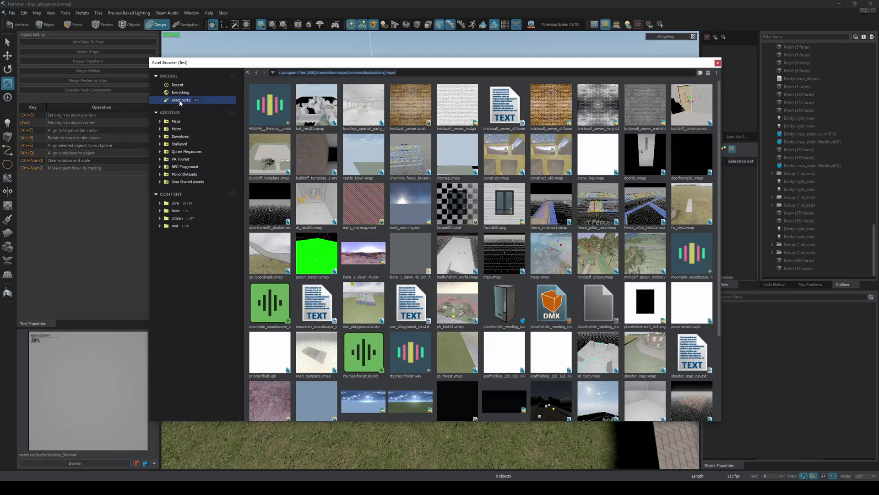
Step: Show the asset.party cloud assets in the Asset Browser and look through the whole list
click(180, 101)
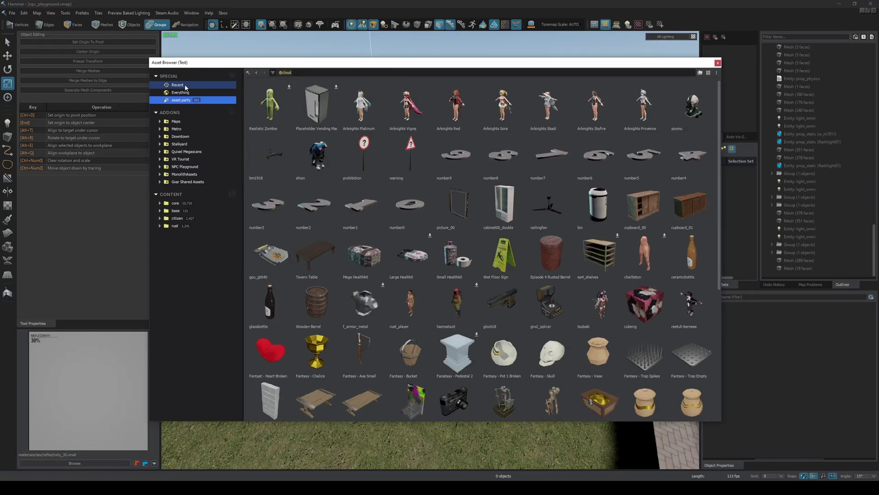
scroll(563, 211, down, 15)
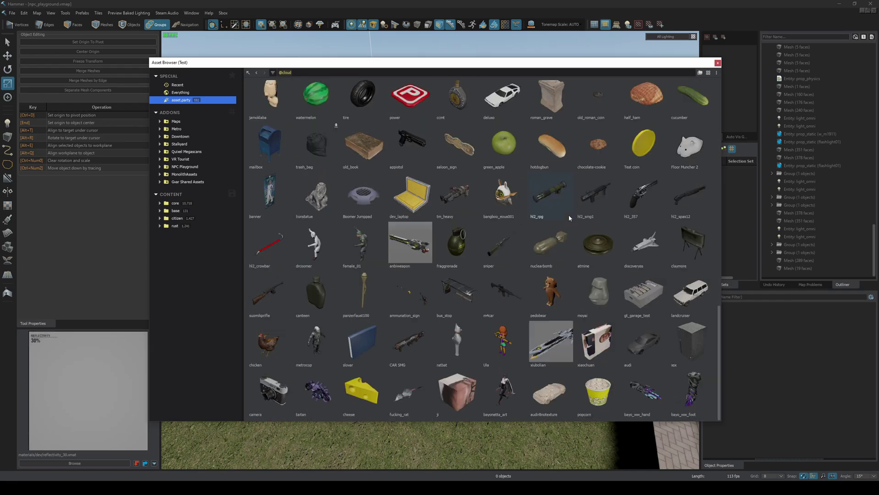
scroll(569, 215, up, 15)
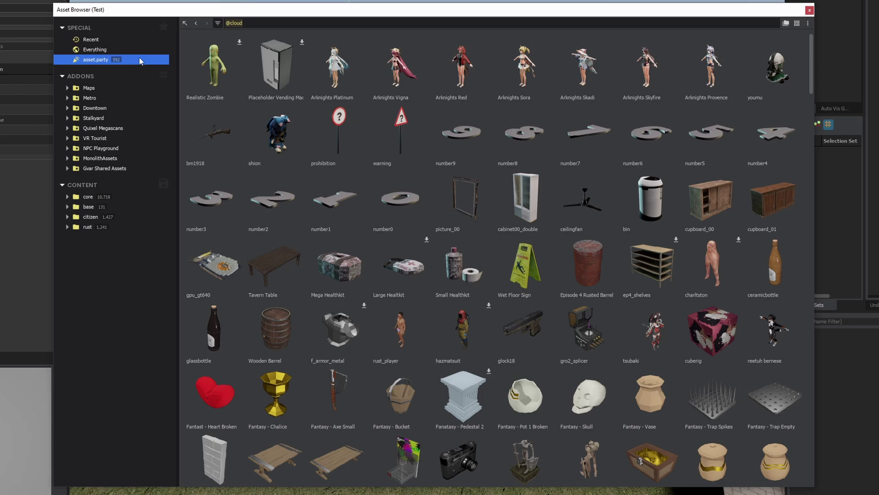
Step: Filter the asset.party assets by the Material type
click(218, 23)
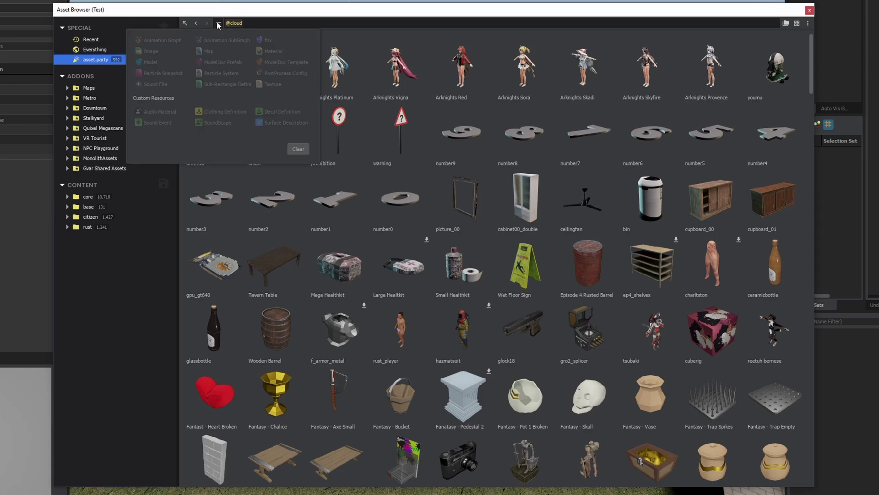
click(273, 51)
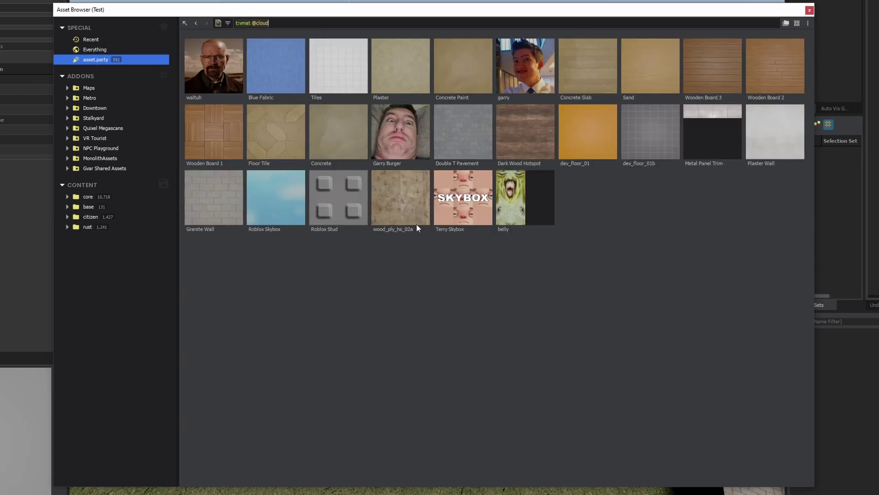
click(228, 23)
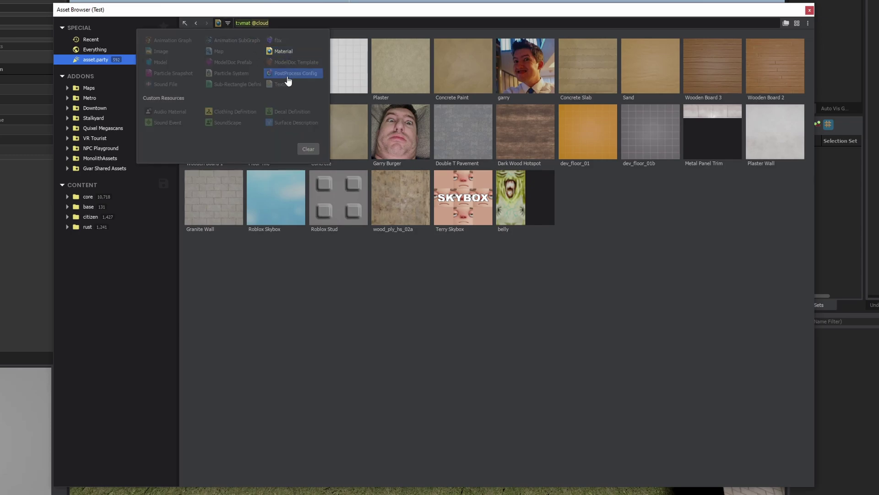
click(606, 318)
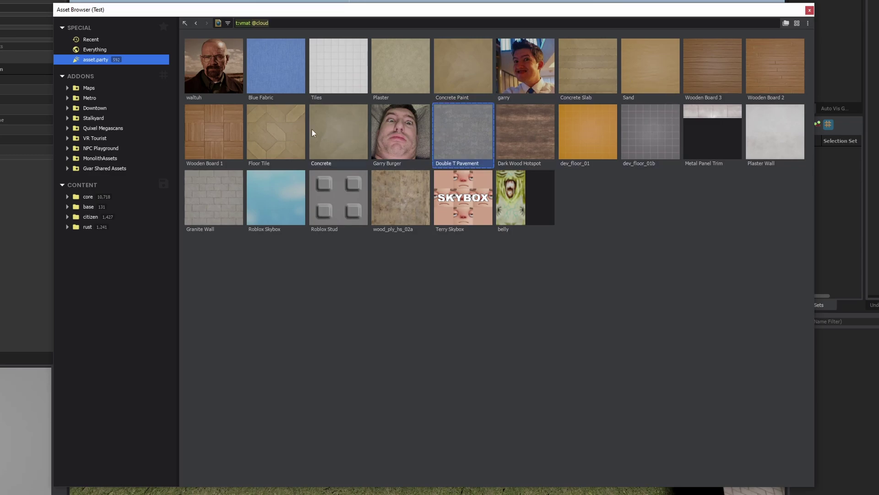
Step: Look over individual cloud materials, including Floor Tile, Wooden Board 3 and Concrete Slab
click(287, 128)
click(736, 218)
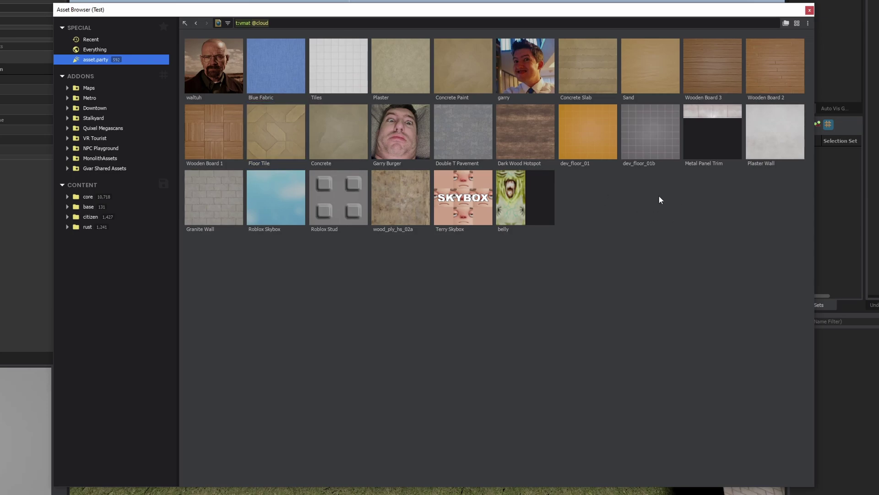
click(722, 67)
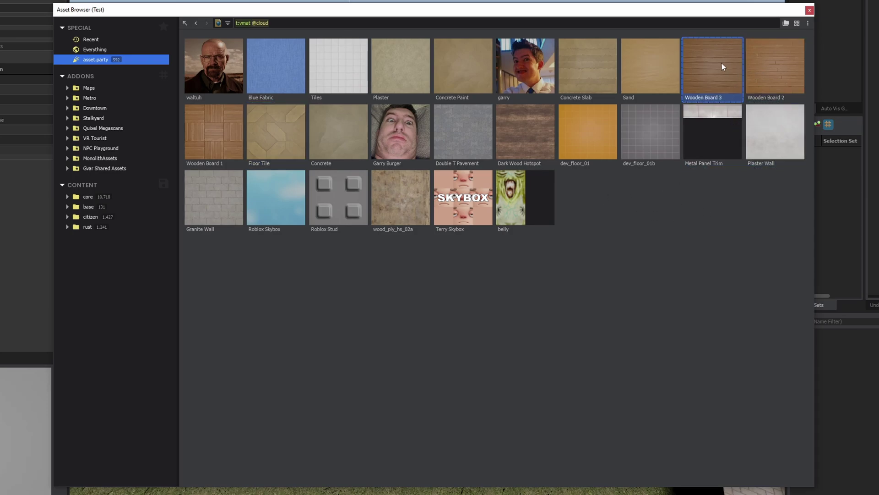
click(629, 48)
click(568, 64)
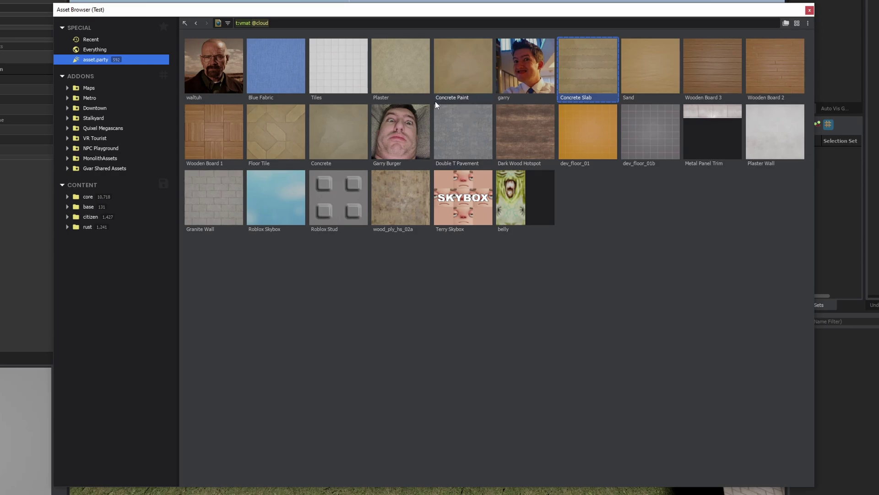
Step: Move the Asset Browser window slightly aside and fetch the wood_ply_hs_02a and Roblox Stud cloud materials
drag(416, 17, 472, 25)
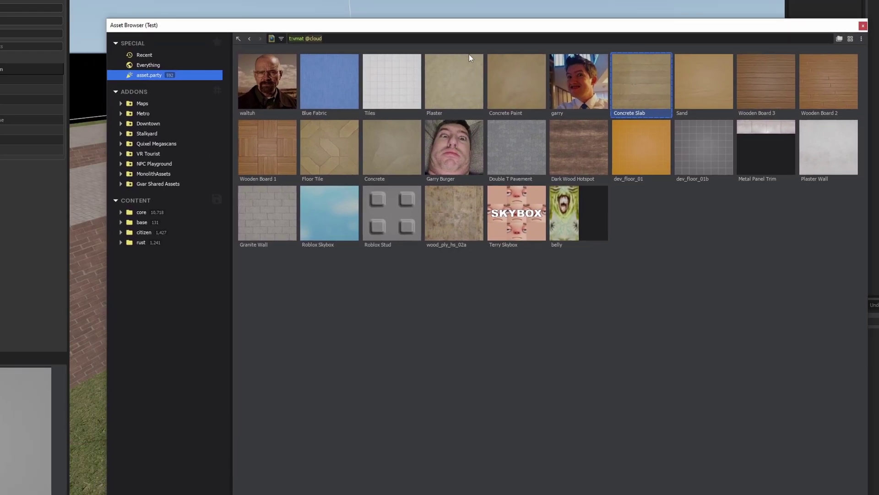
click(455, 221)
click(407, 214)
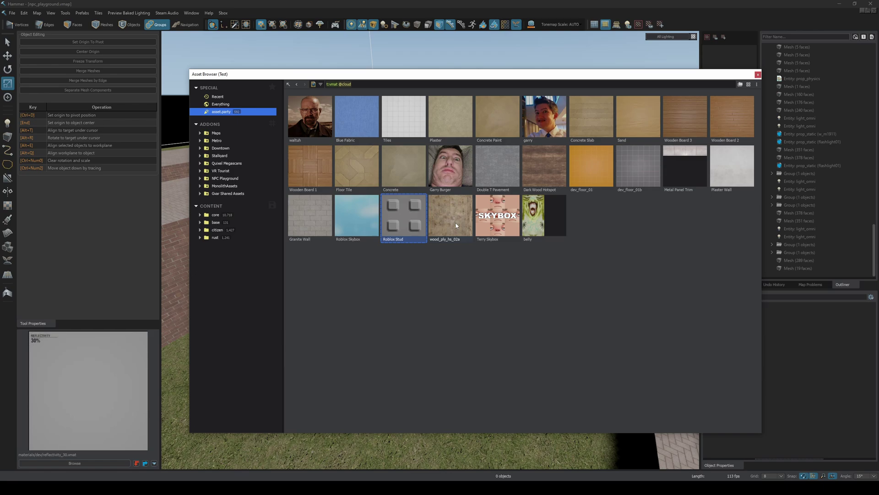
click(456, 220)
click(443, 212)
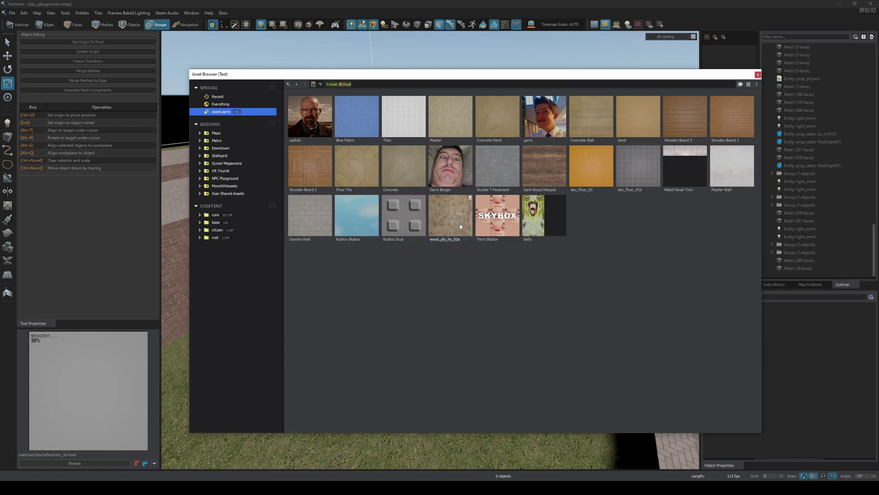
click(393, 216)
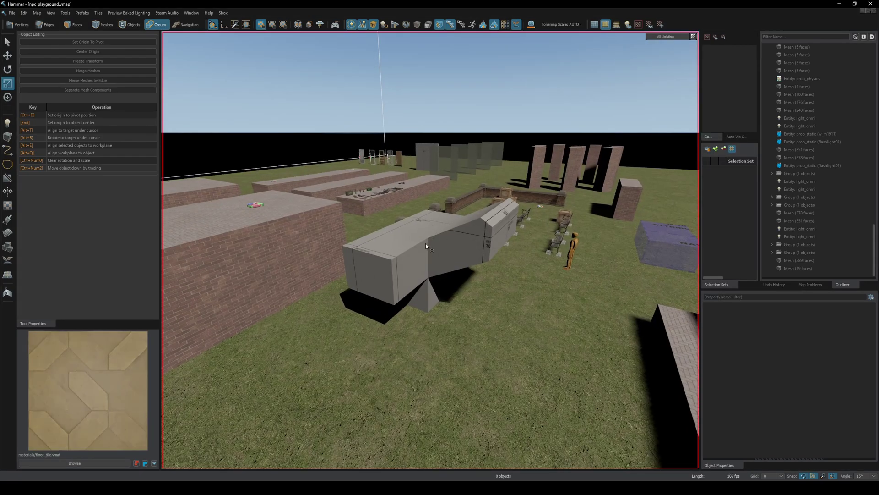
Step: Select the front top face of the grey angled block and apply the Floor Tile material to it
key(3)
click(407, 241)
scroll(406, 250, up, 2)
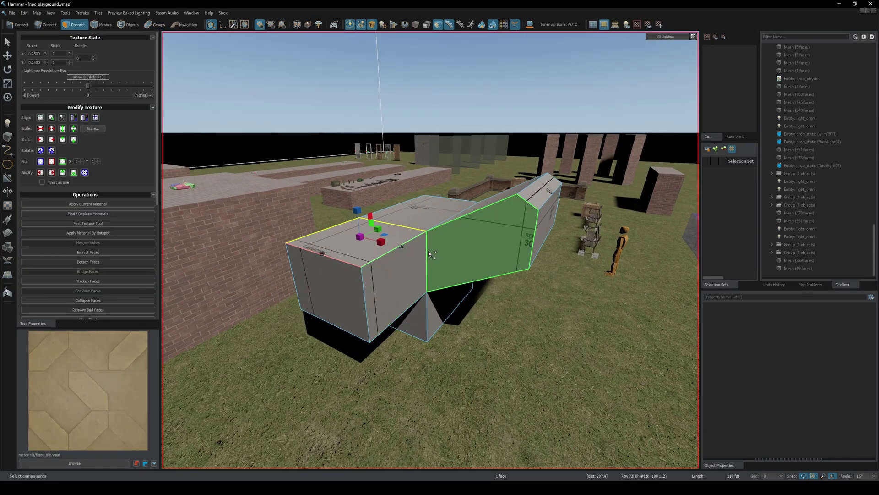
key(shift+t)
key(5)
right_drag(429, 253, 416, 312)
key(3)
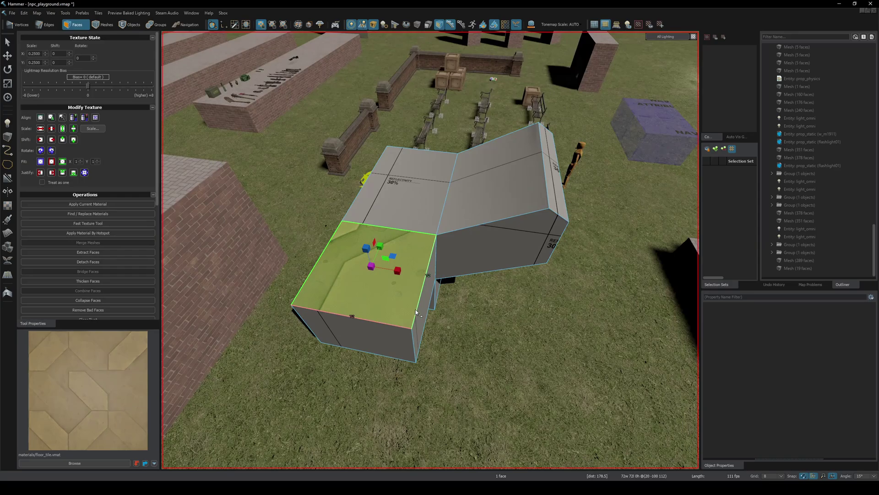
Step: Select both flat top faces of the block, apply the Floor Tile material and align the texture to world
click(373, 265)
click(422, 188)
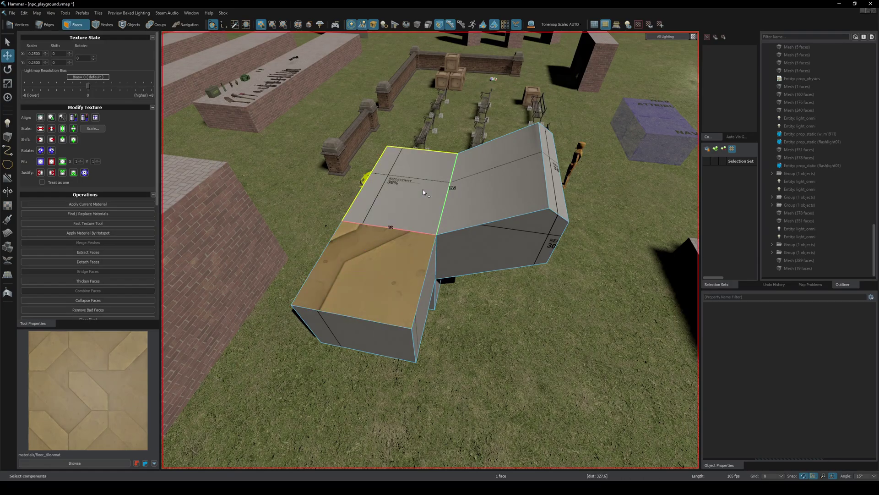
ctrl+click(392, 281)
key(shift+t)
click(40, 117)
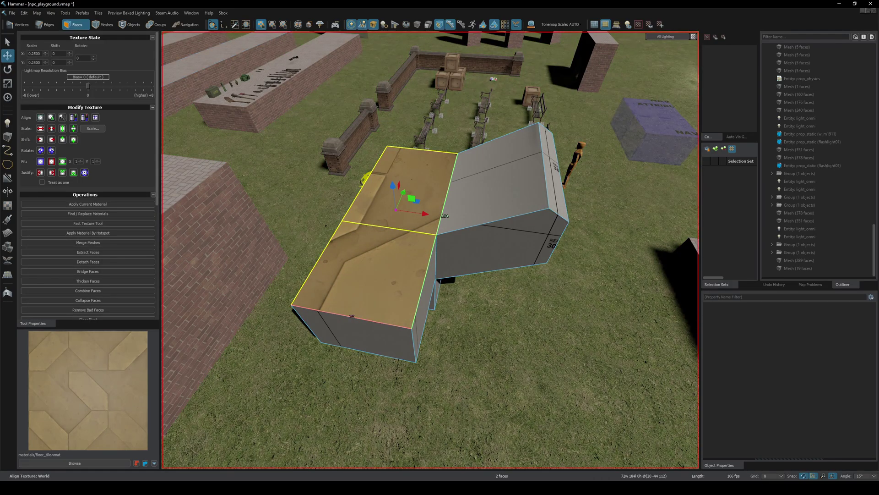
Step: Bring the Asset Browser back into view and switch the active material to Floor Tile and back to Wooden Board 1
right_drag(359, 300, 376, 255)
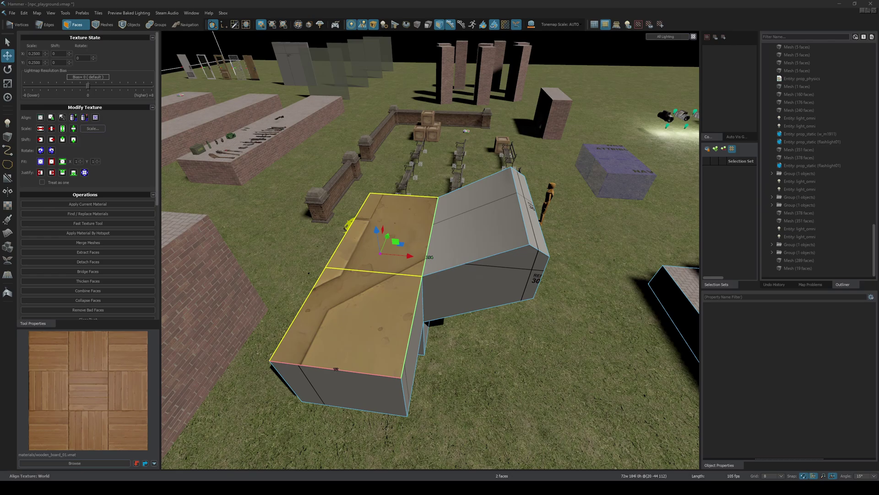
drag(878, 159, 556, 150)
click(562, 252)
click(540, 242)
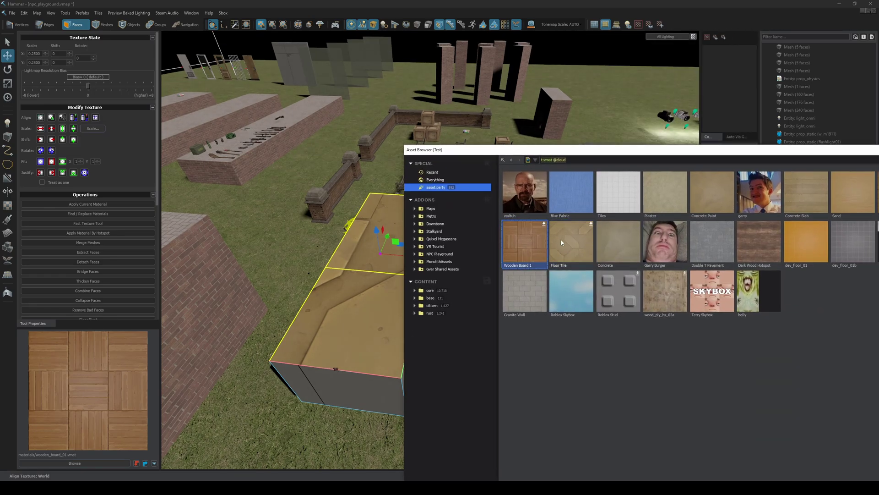
click(561, 243)
click(532, 243)
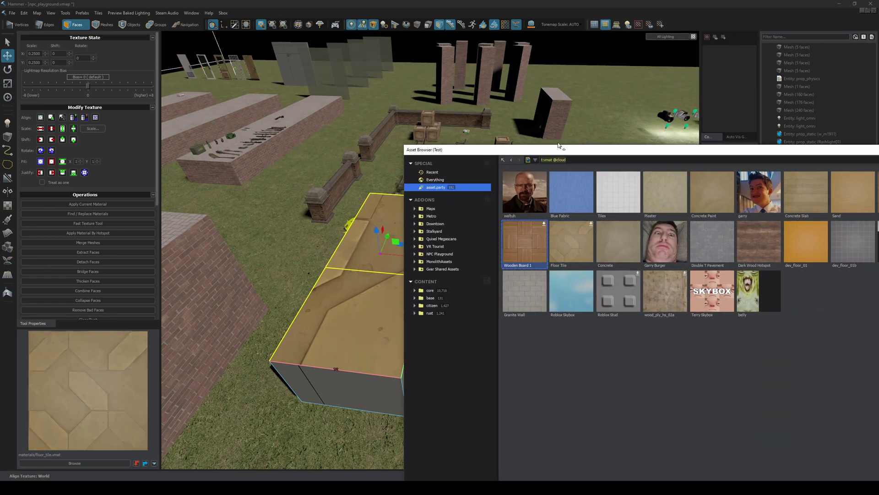
Step: Apply Wooden Board 1 to the two selected top faces and align its texture to world
drag(558, 149, 878, 149)
key(shift+t)
scroll(422, 288, up, 1)
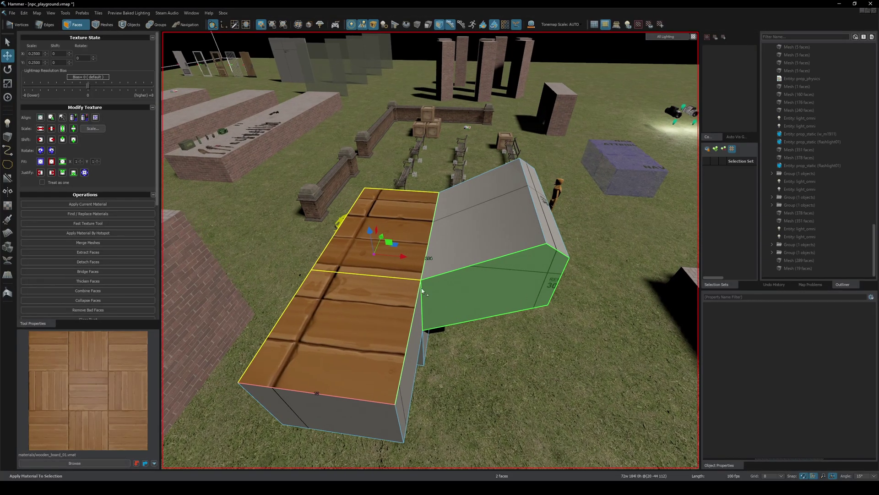
scroll(422, 291, up, 1)
click(40, 117)
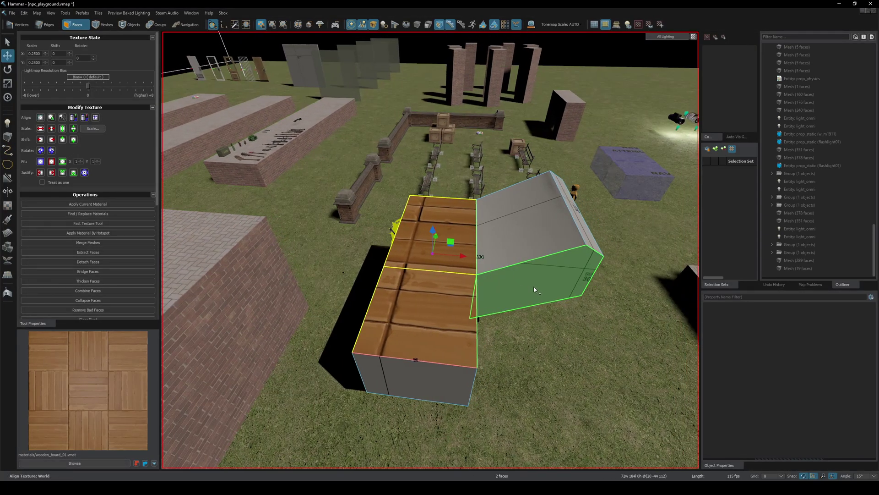
Step: Apply the Roblox Stud material to the two selected top faces of the block
right_drag(534, 289, 499, 307)
drag(400, 338, 433, 225)
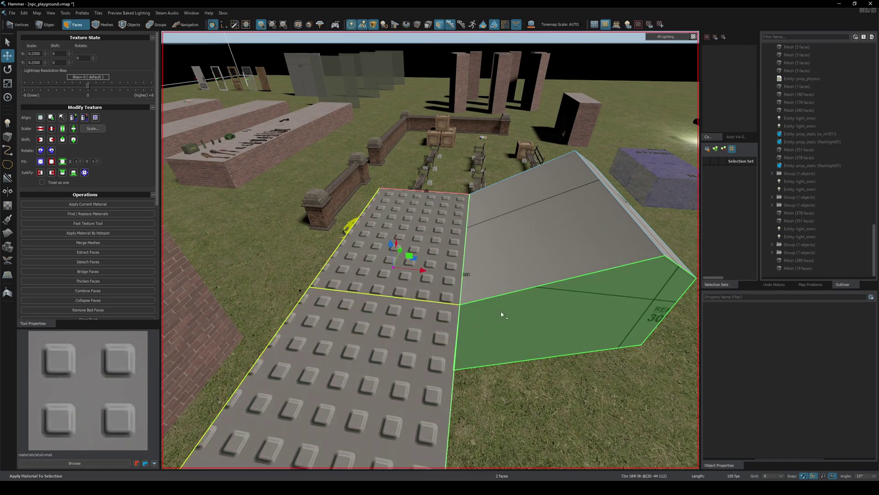
Step: Apply the wood_ply_hs_02a material to the two selected top faces of the block
right_drag(502, 314, 454, 274)
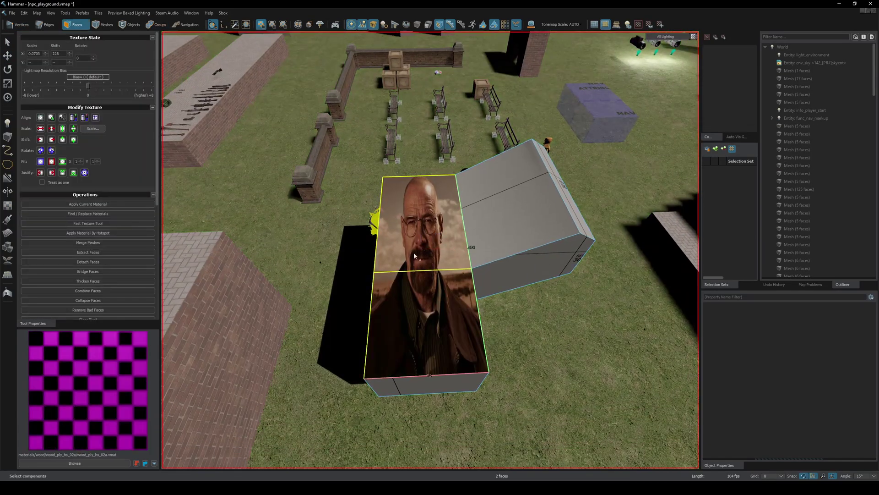
key(shift+t)
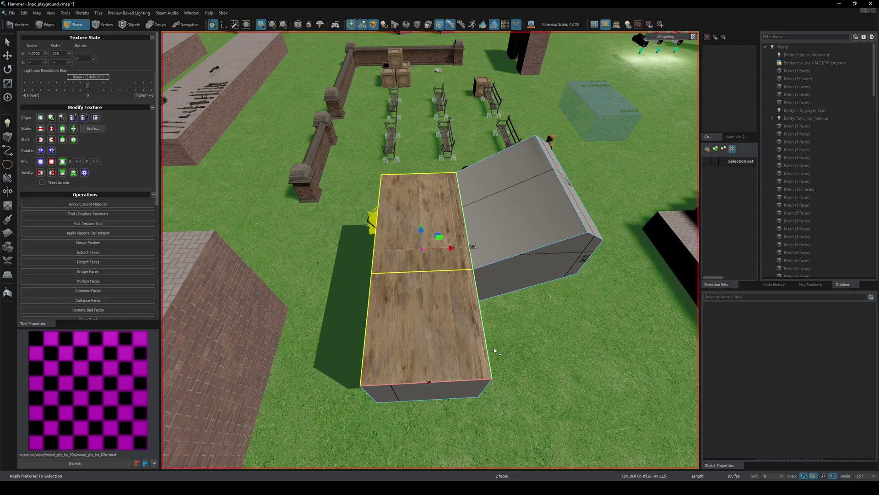
scroll(463, 337, up, 1)
scroll(471, 342, up, 3)
Step: Select all contiguous faces of the block and apply the wood_ply_hs_02a material to them
click(453, 325)
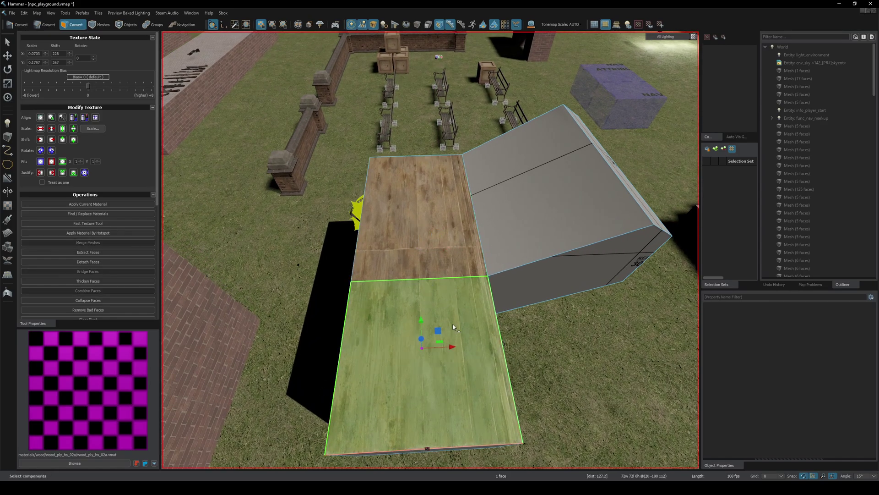
double_click(482, 324)
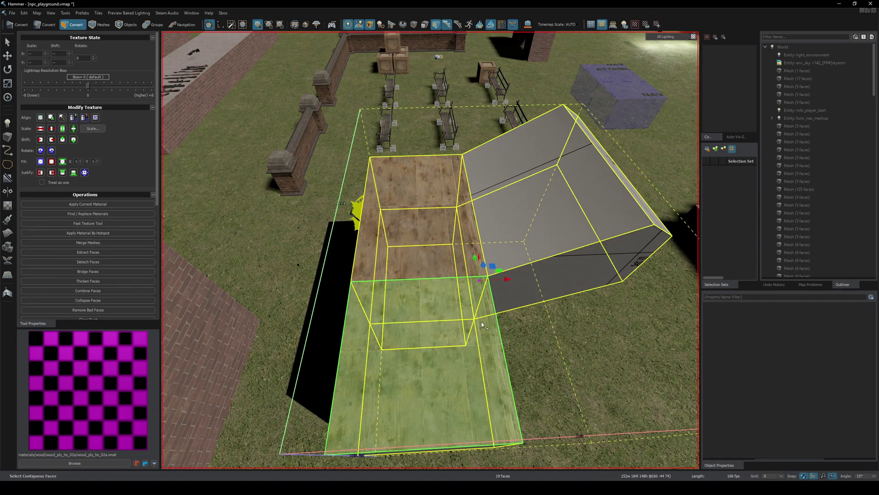
key(shift+t)
scroll(482, 322, down, 3)
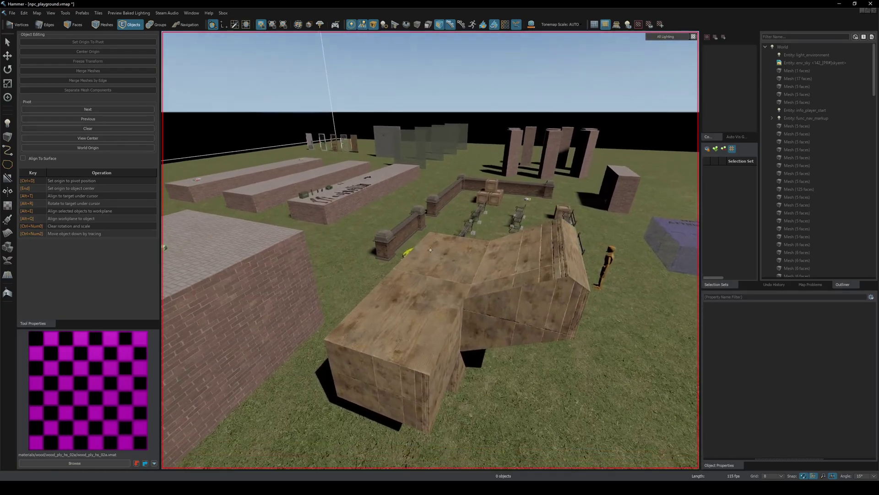
Step: Reselect all contiguous faces of the wooden block and apply the wood_ply_hs_02a material by hotspot
right_drag(430, 249, 458, 353)
key(w)
key(3)
key(alt+space)
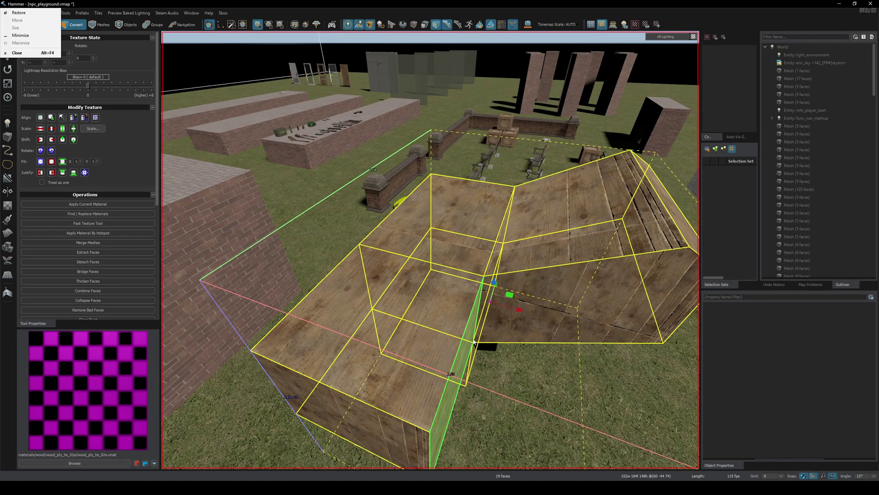
click(449, 316)
double_click(447, 318)
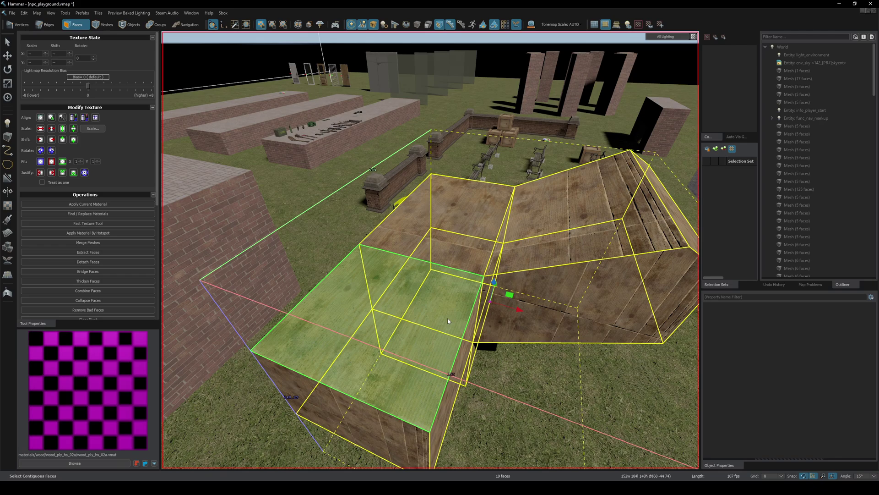
key(alt+h)
scroll(585, 313, down, 3)
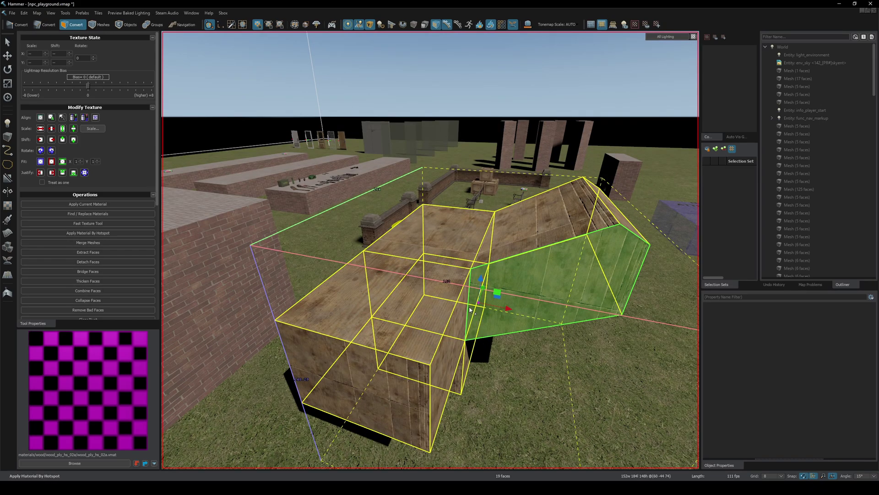
ctrl+click(397, 298)
key(d)
right_drag(443, 299, 443, 312)
key(a)
middle_drag(431, 249, 426, 229)
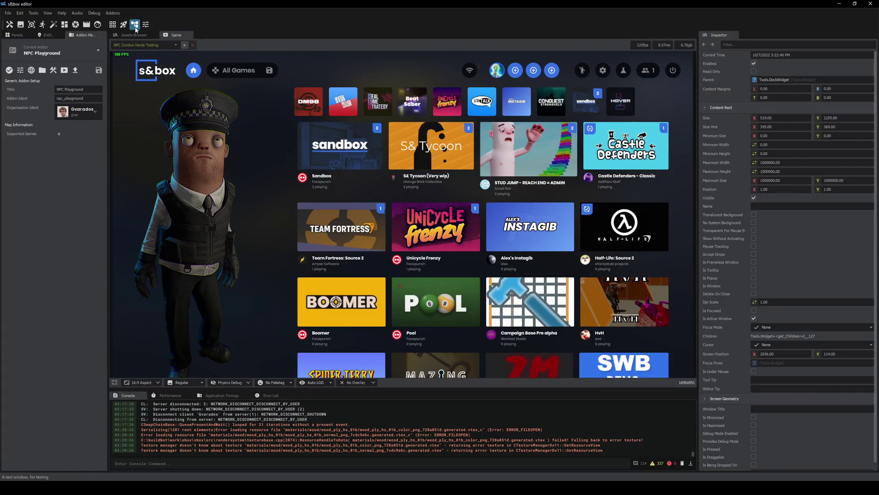
Step: In the s&box editor, enable publishing for the NPC Playground addon's wood_ply_hs_02a material and assign it to the creator's organisation
click(134, 35)
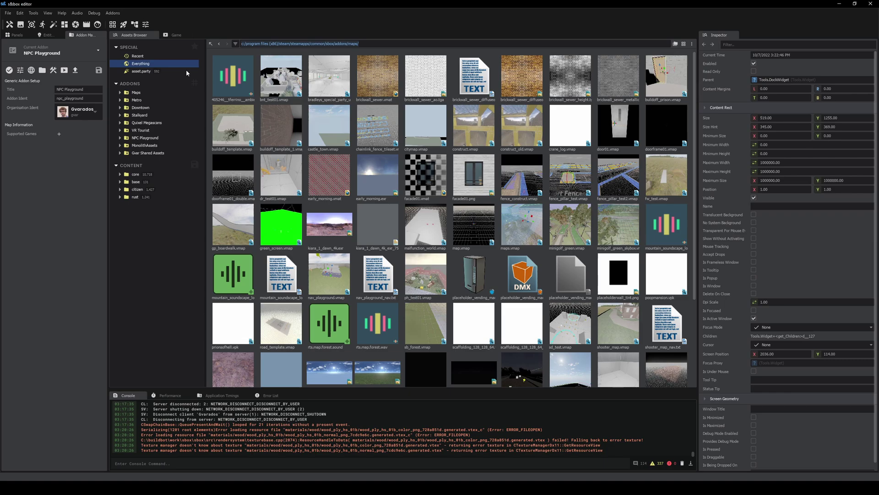
click(518, 61)
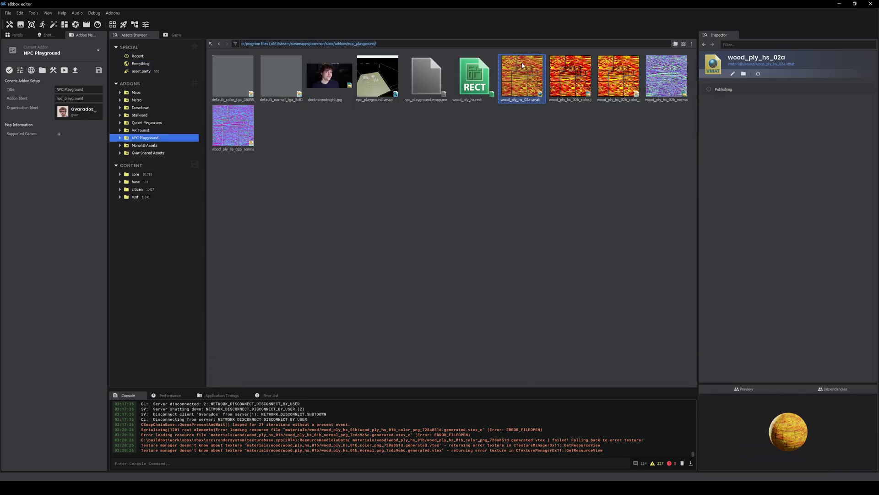
click(717, 90)
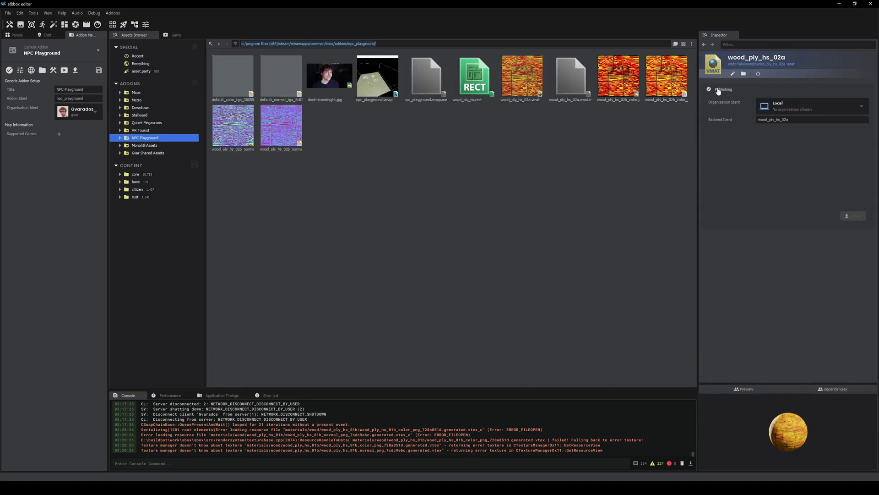
click(776, 107)
click(782, 135)
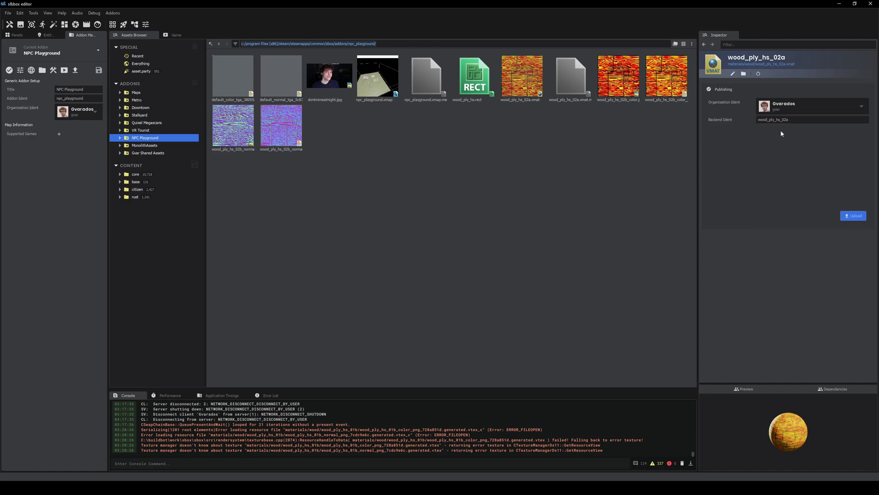
Step: Upload the wood_ply_hs_02a material, enter a short summary of the revision and publish it
click(852, 217)
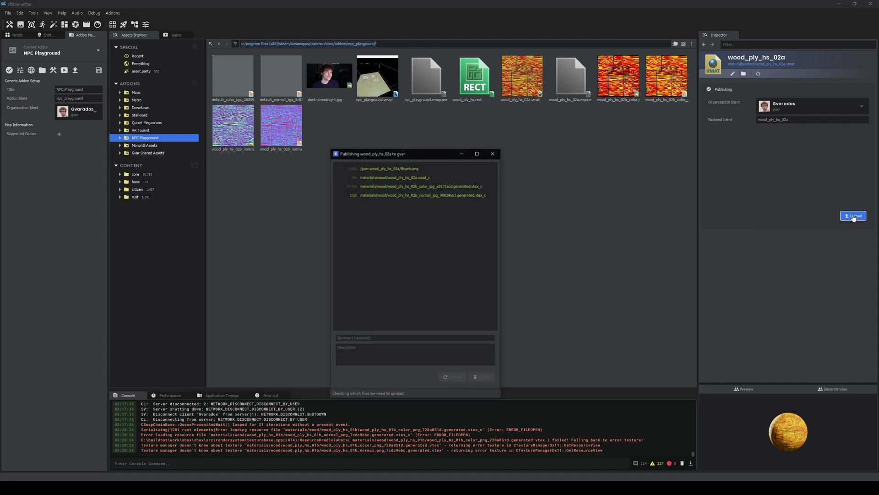
text(test)
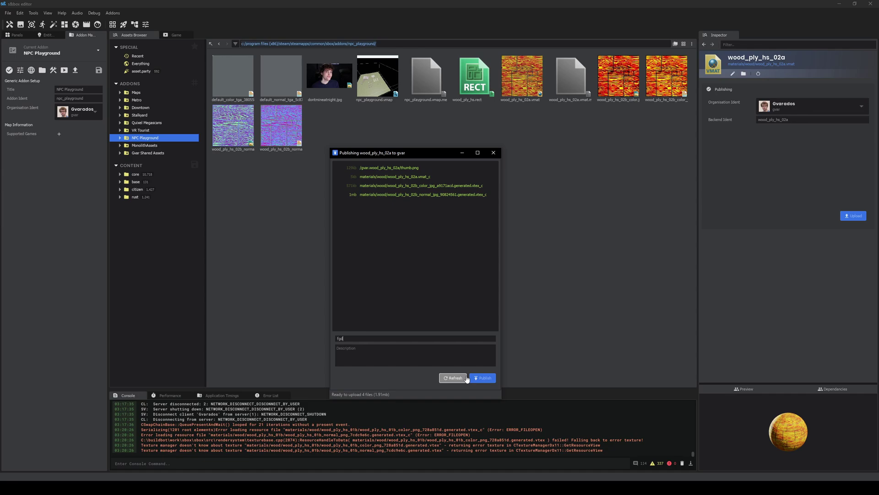
click(483, 379)
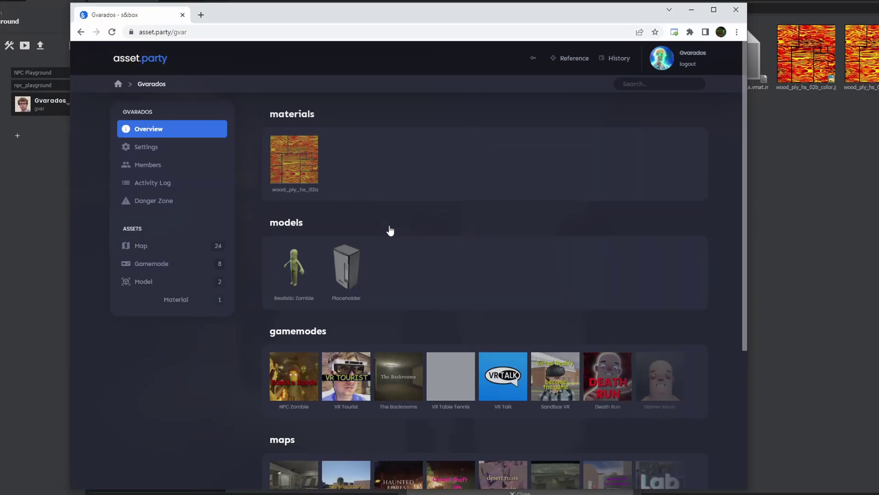
Step: On the asset.party website, open the published wood_ply_hs_02a material, set its visibility to Released and save
click(297, 158)
click(181, 278)
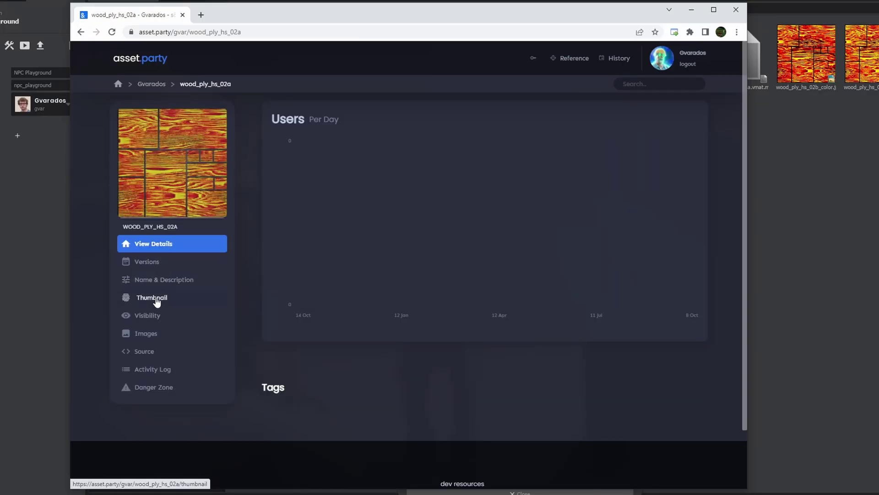
click(149, 315)
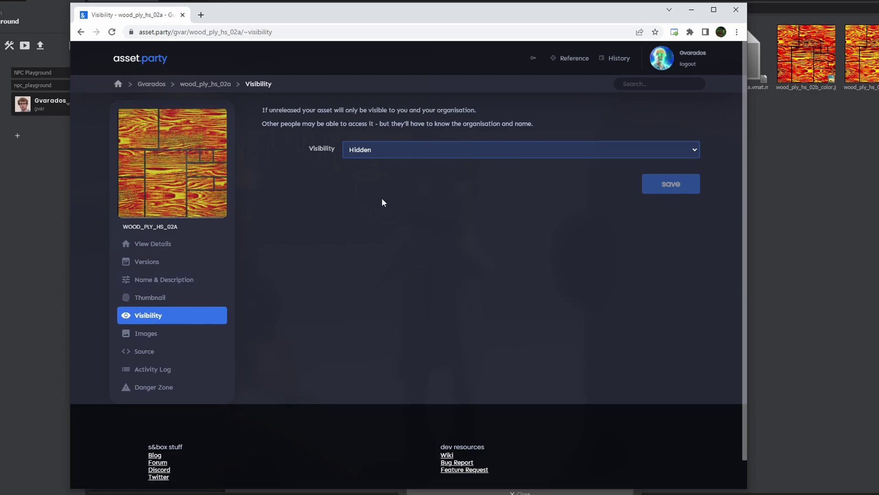
click(349, 152)
click(350, 163)
click(366, 152)
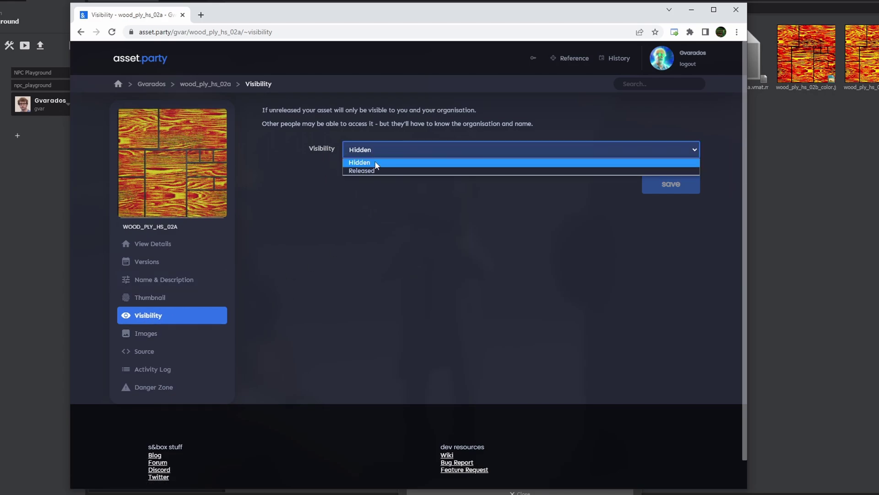
click(383, 170)
click(671, 187)
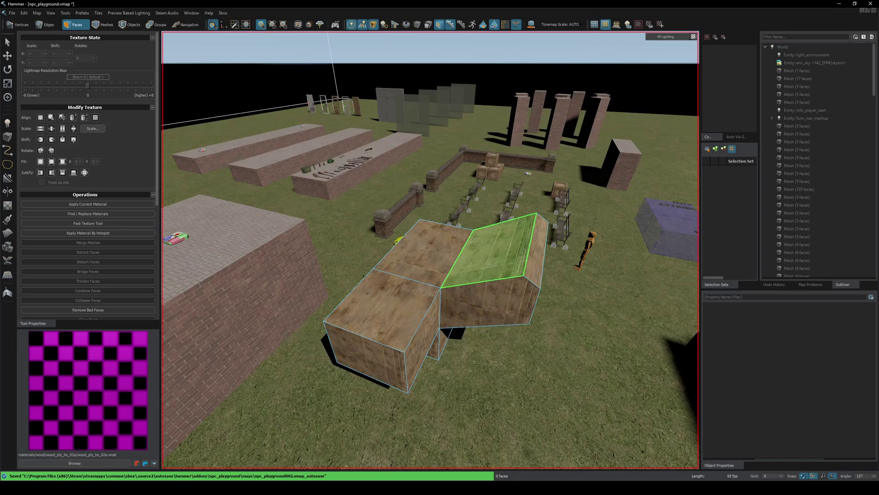
Step: Back in Hammer, apply the red-and-yellow wood_ply_hs_02a cloud material by hotspot to all faces of the block
right_drag(489, 250, 489, 288)
drag(878, 293, 404, 94)
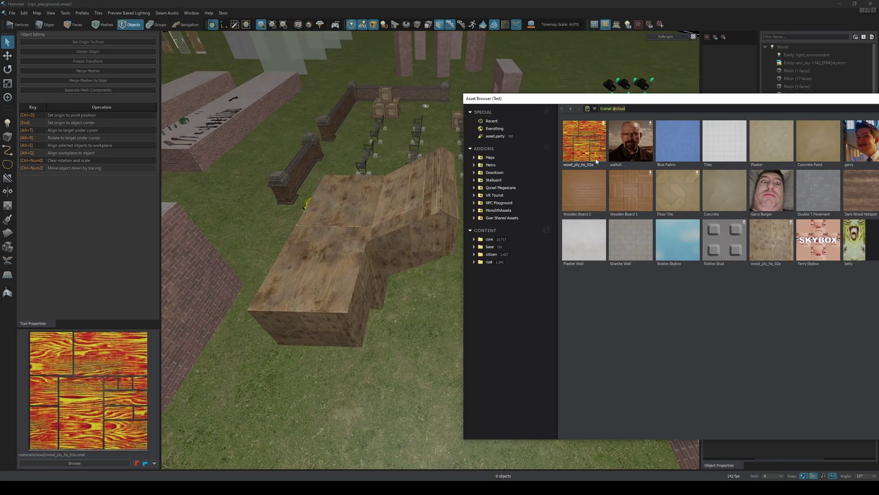
right_drag(362, 240, 362, 202)
key(3)
double_click(362, 239)
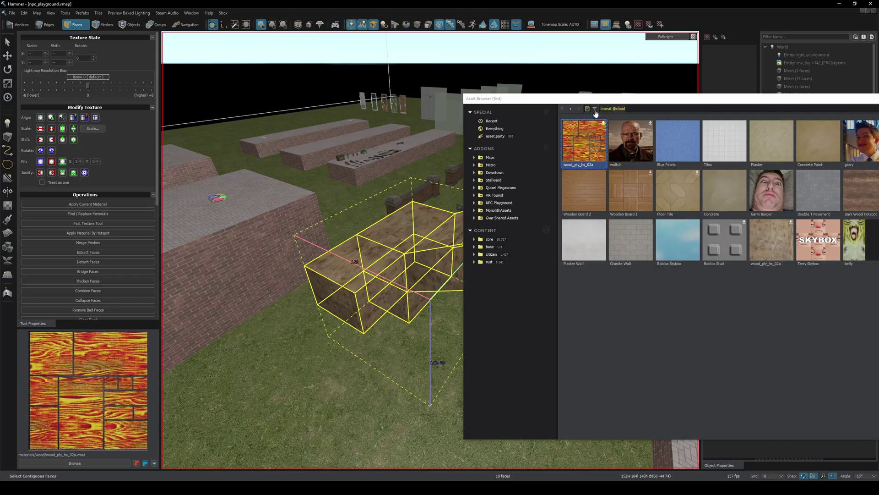
click(594, 100)
drag(595, 99, 878, 100)
right_drag(491, 272, 427, 323)
key(alt+h)
Step: Examine the red-and-yellow wood texture on the block from several sides
right_drag(430, 250, 432, 193)
key(w)
key(1)
key(4)
right_drag(583, 346, 595, 374)
right_drag(430, 250, 476, 316)
key(w)
key(s)
key(d)
key(w)
key(a)
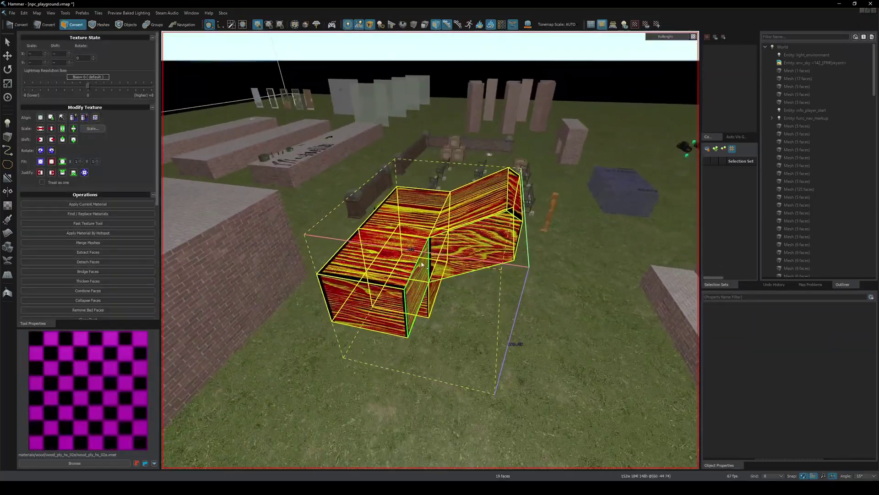
Step: Apply the brown wood_ply_hs_02a material to all selected faces and select only the lower block's side face
key(shift+t)
click(418, 297)
scroll(458, 282, up, 2)
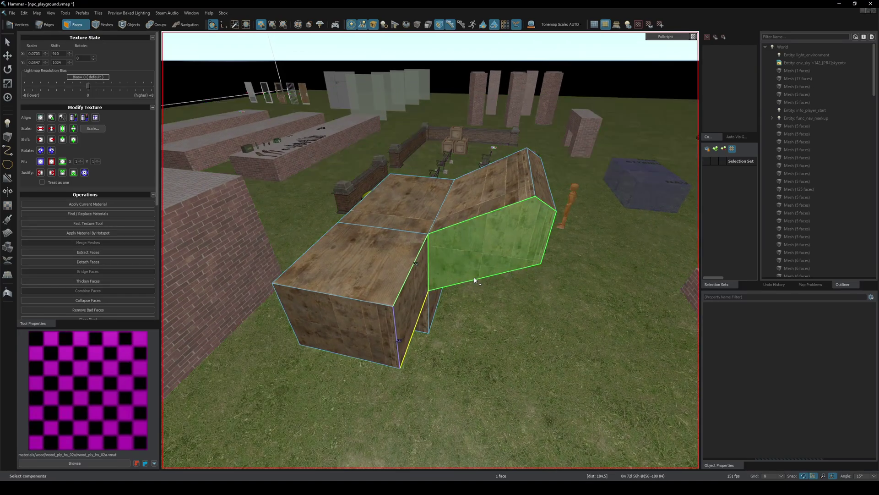
Step: Select all faces of the block and apply the brown wood_ply_hs_02a cloud material by hotspot
double_click(474, 276)
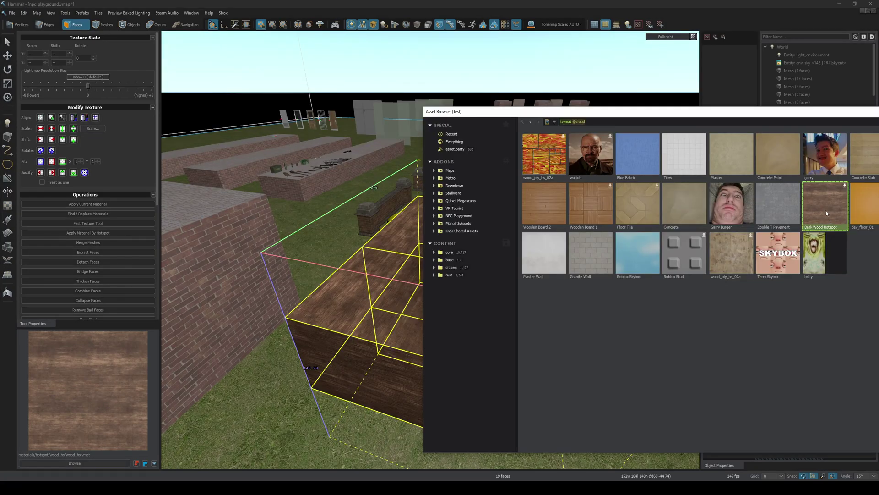
click(726, 257)
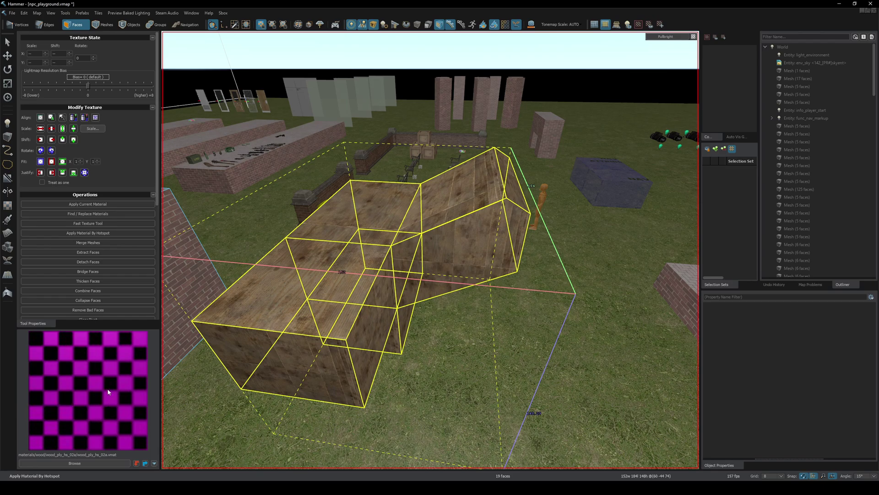
right_drag(178, 394, 552, 331)
scroll(333, 348, up, 2)
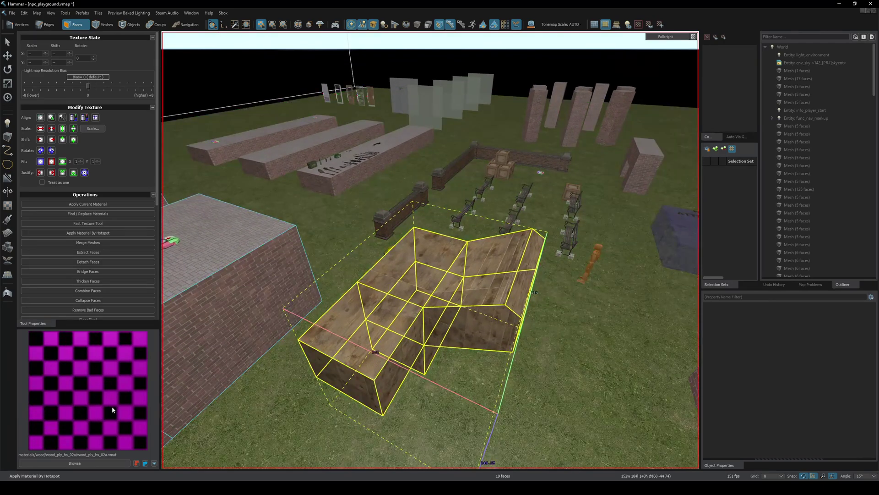
right_drag(481, 288, 440, 243)
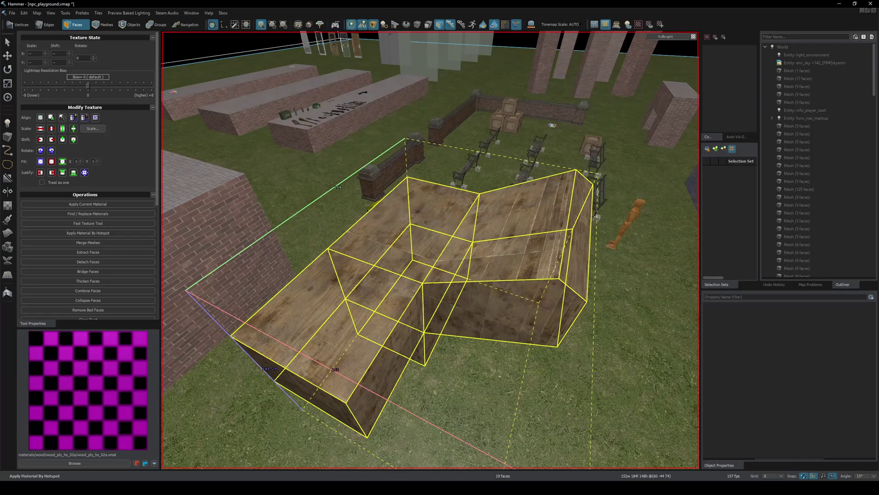
click(443, 229)
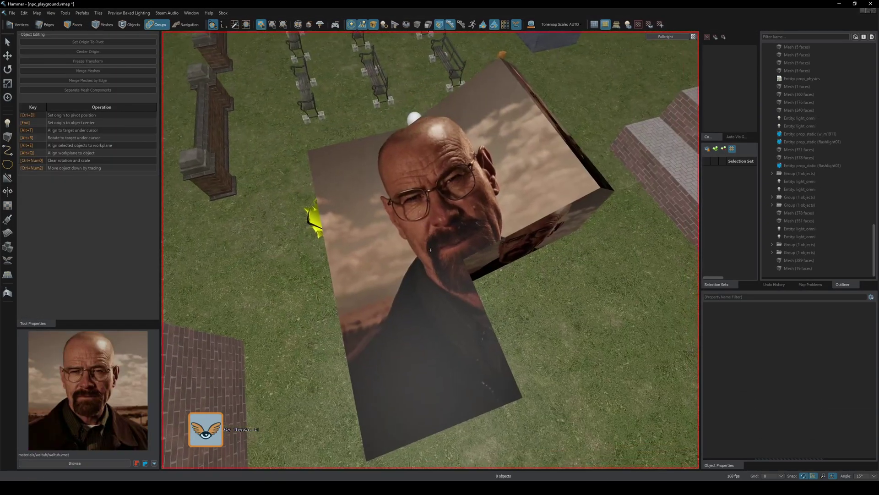
key(s)
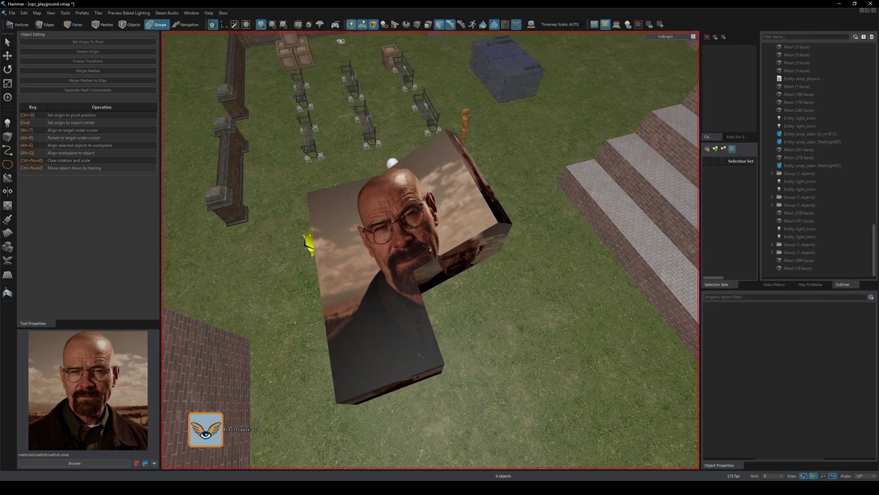
key(s)
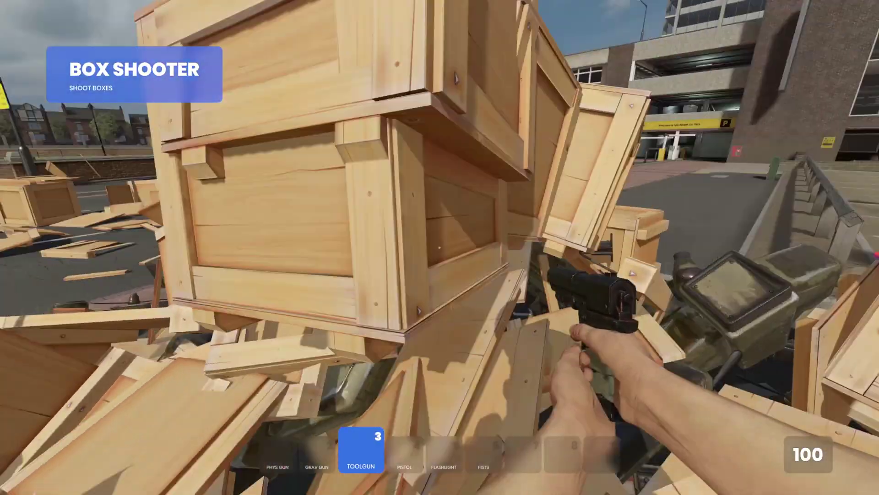
Step: In the s&box Sandbox game, spawn a Car entity, drive it into the pile of crates and get out
key(q)
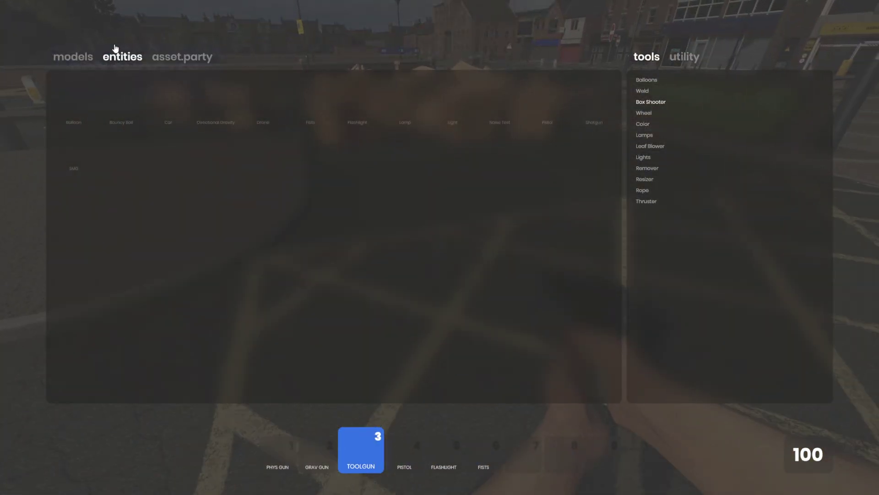
click(177, 115)
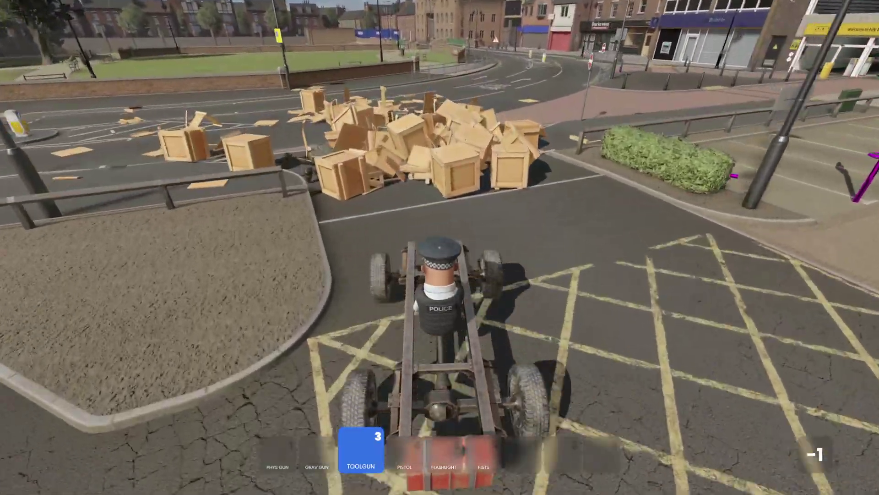
key(w)
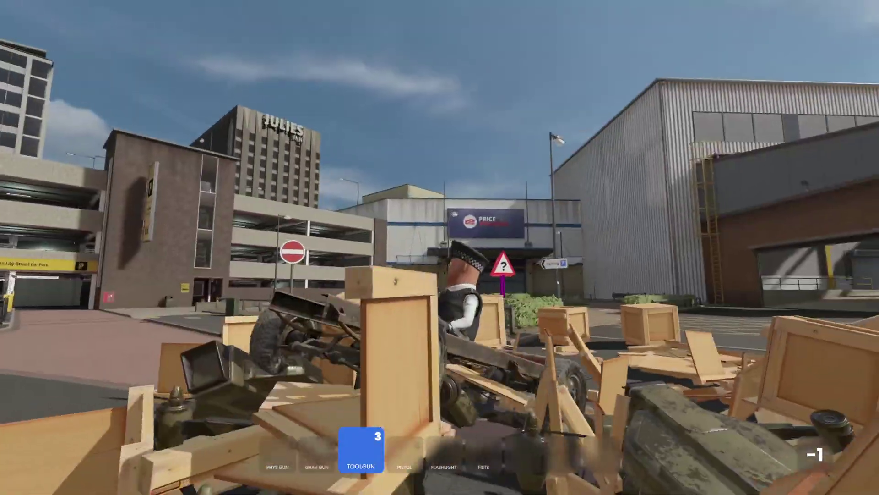
key(e)
Step: Open the spawnable models list and fire the Box Shooter at the stacked biohazard barrels
key(d)
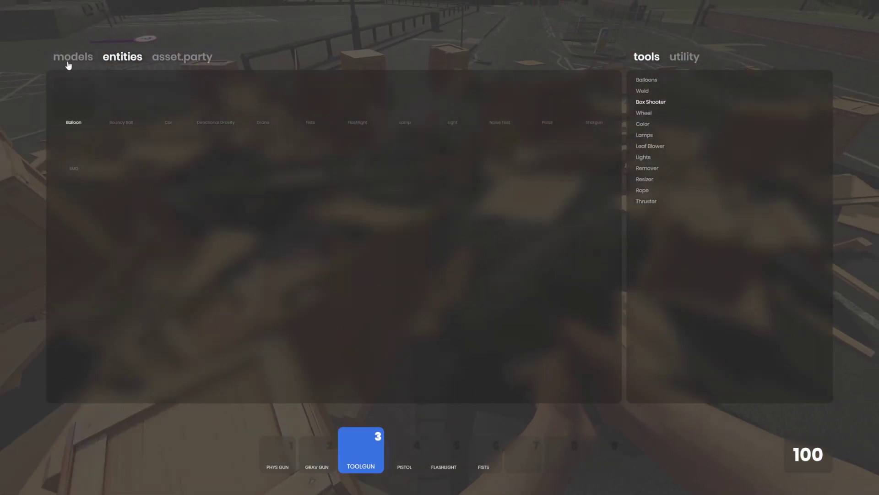
click(71, 57)
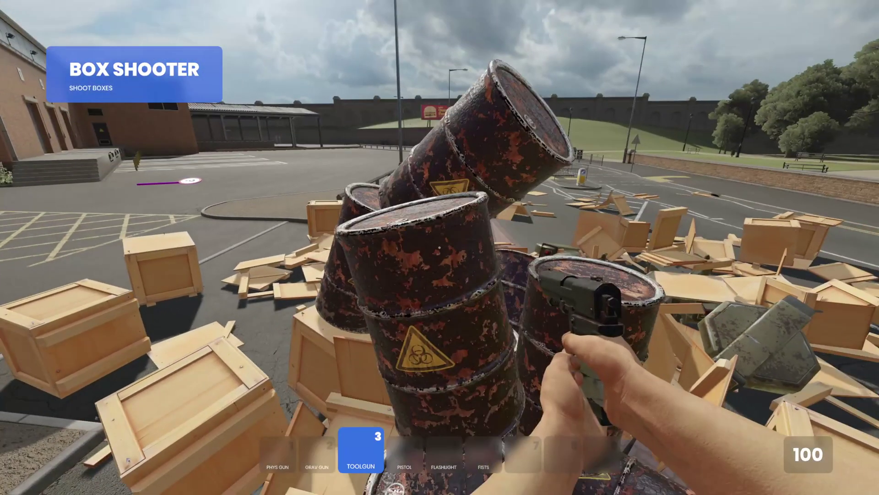
click(439, 247)
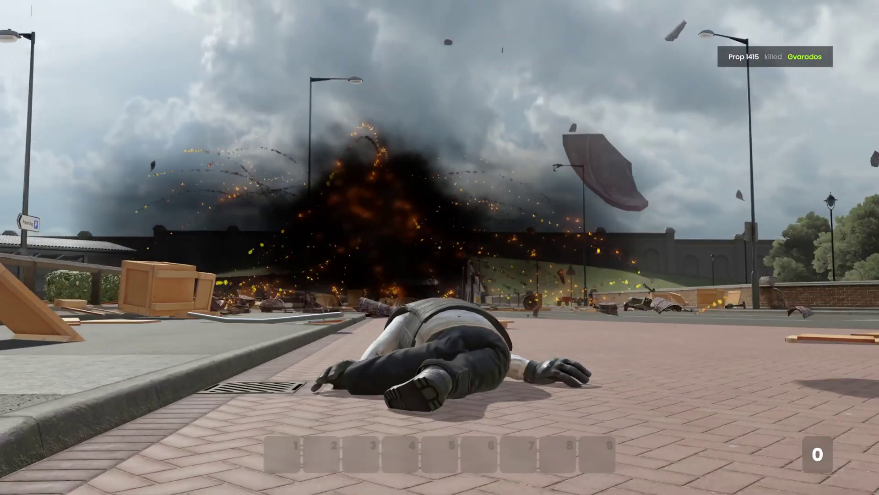